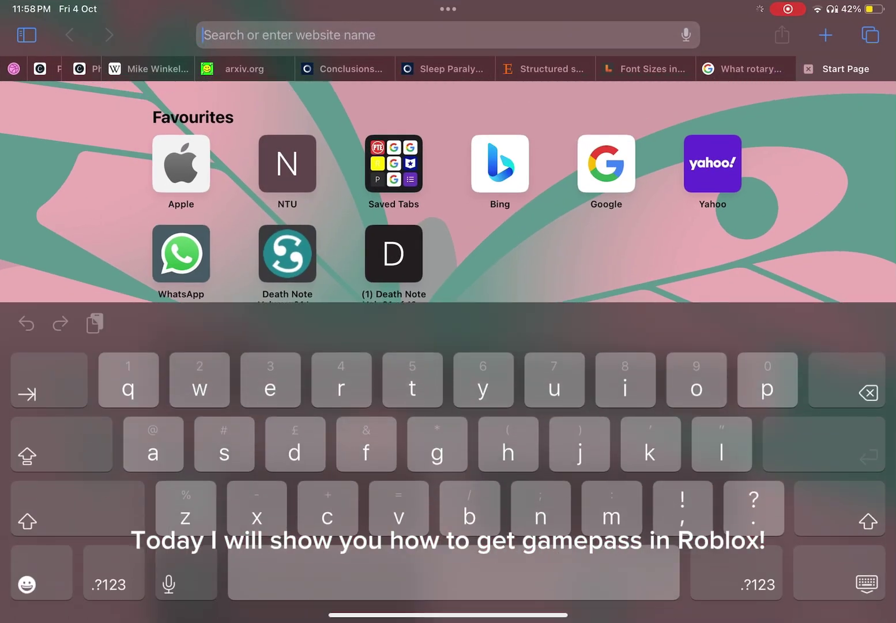
text(create roblo)
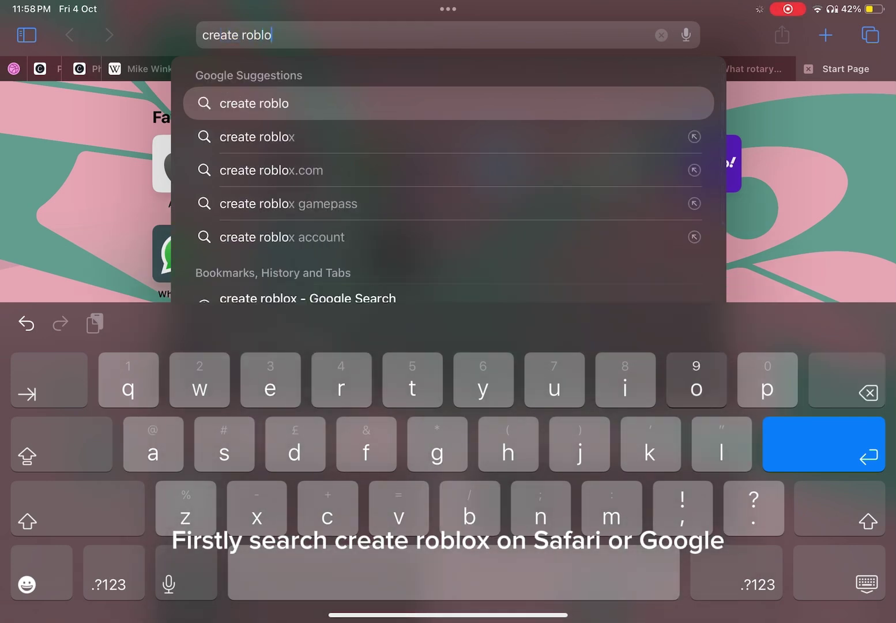
text(x)
Step: Search Safari for 'create roblox'
key(Return)
Step: Open create.roblox.com and go to Creations, Z0mbie_8's Place, then its Passes page
click(110, 242)
click(32, 104)
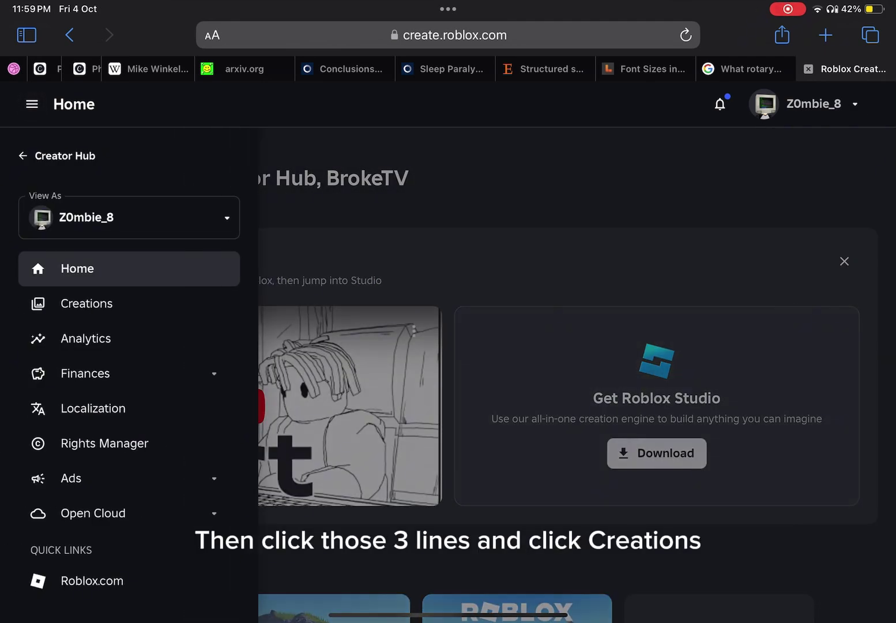
click(86, 303)
click(375, 370)
click(32, 104)
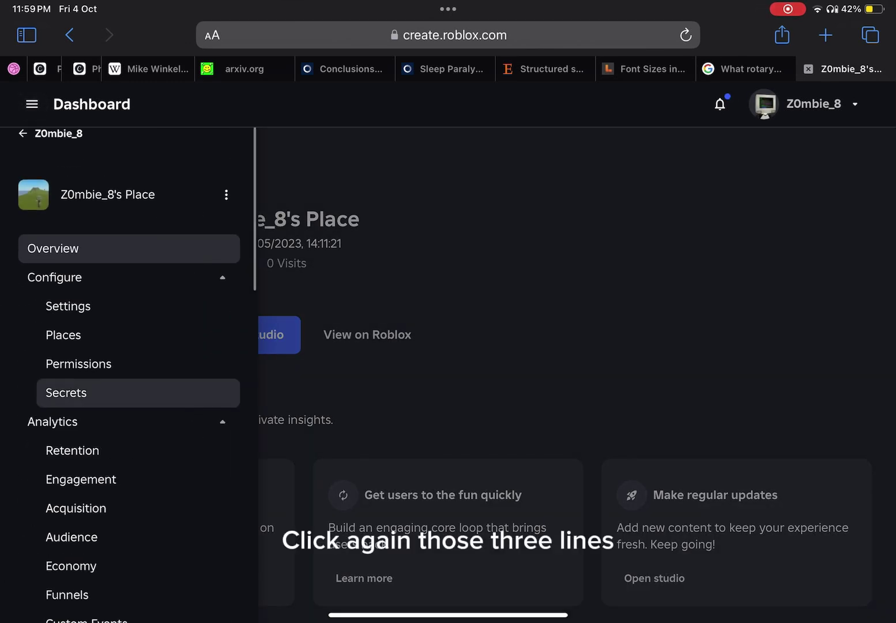
scroll(130, 371, down, 5)
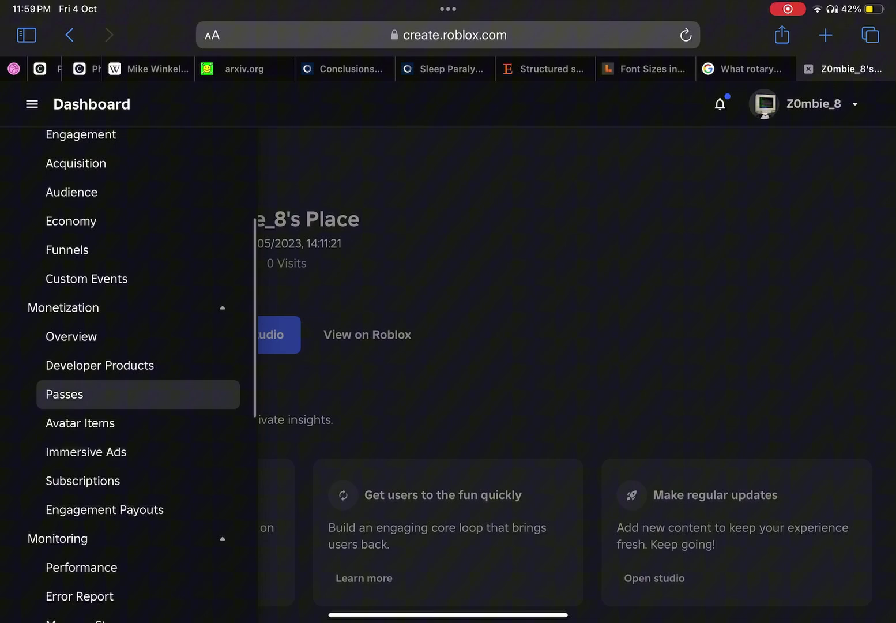
click(64, 395)
scroll(448, 350, down, 2)
Step: Make a new pass named 'Examplee' with the description 'Thanks for donating'
click(80, 235)
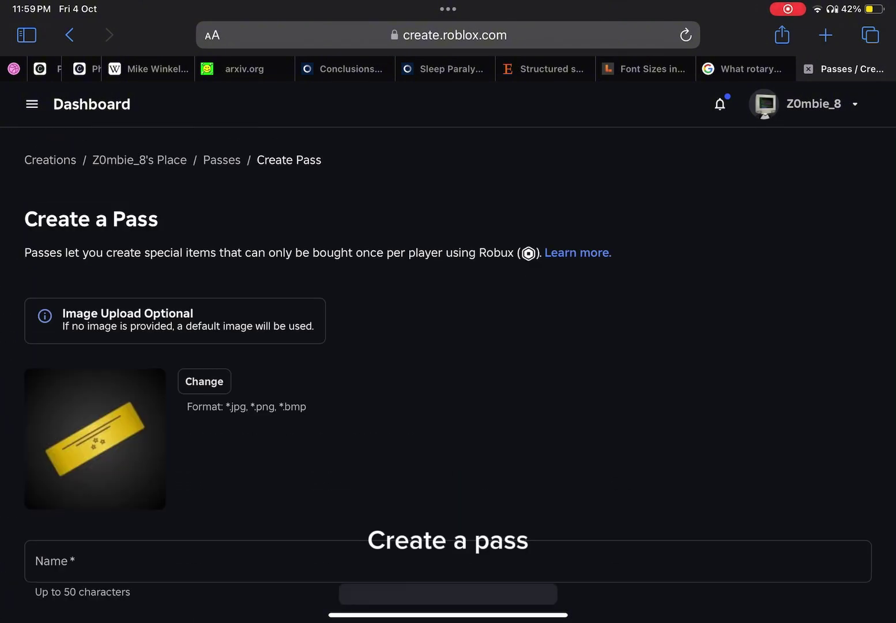
scroll(448, 350, down, 2)
click(210, 425)
text(Examplee)
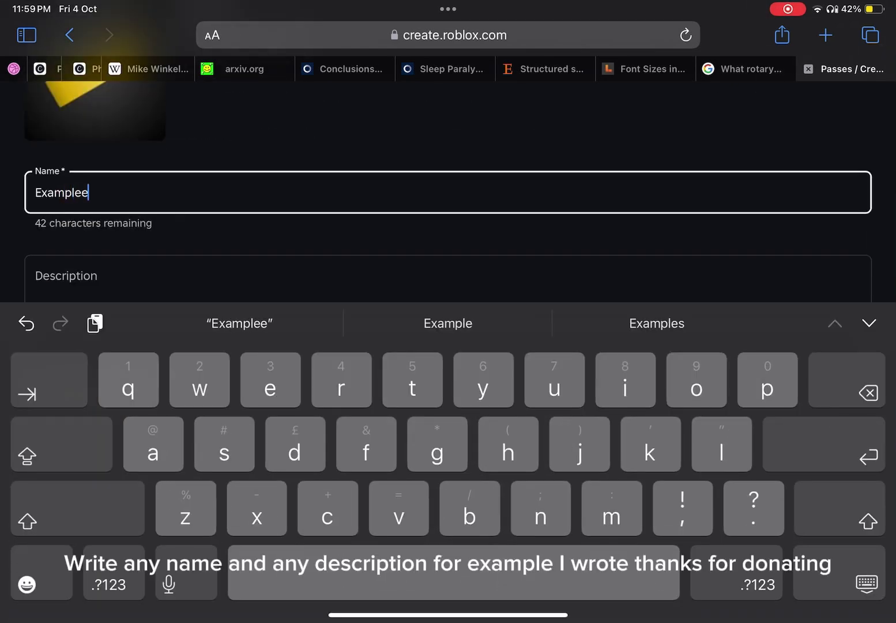
key(Return)
click(867, 583)
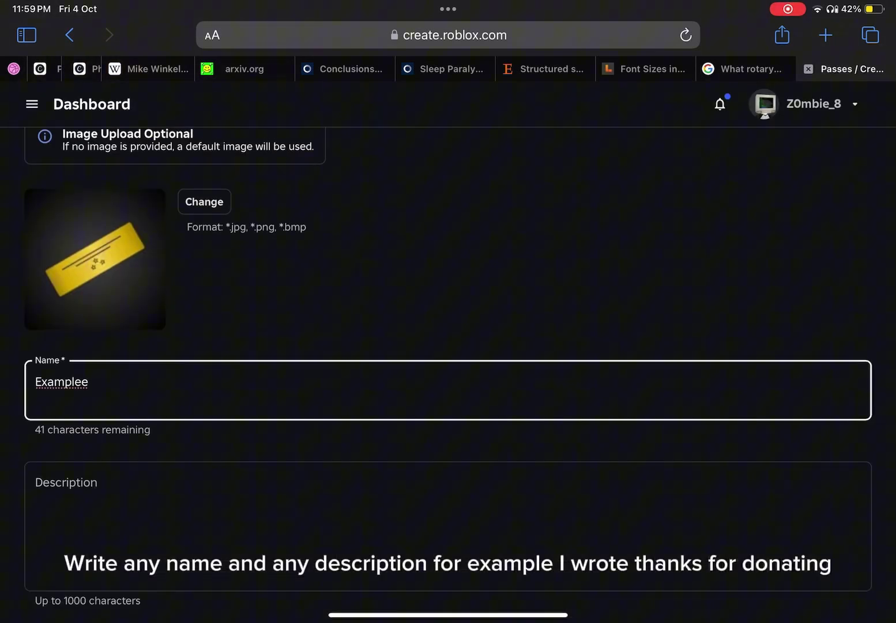
click(448, 394)
text(Thanks for donating…)
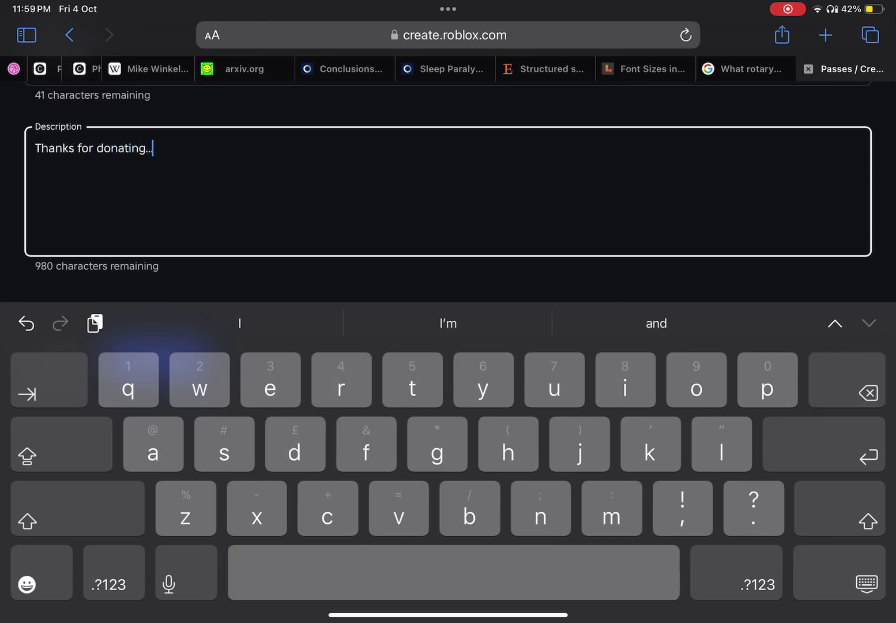
click(866, 583)
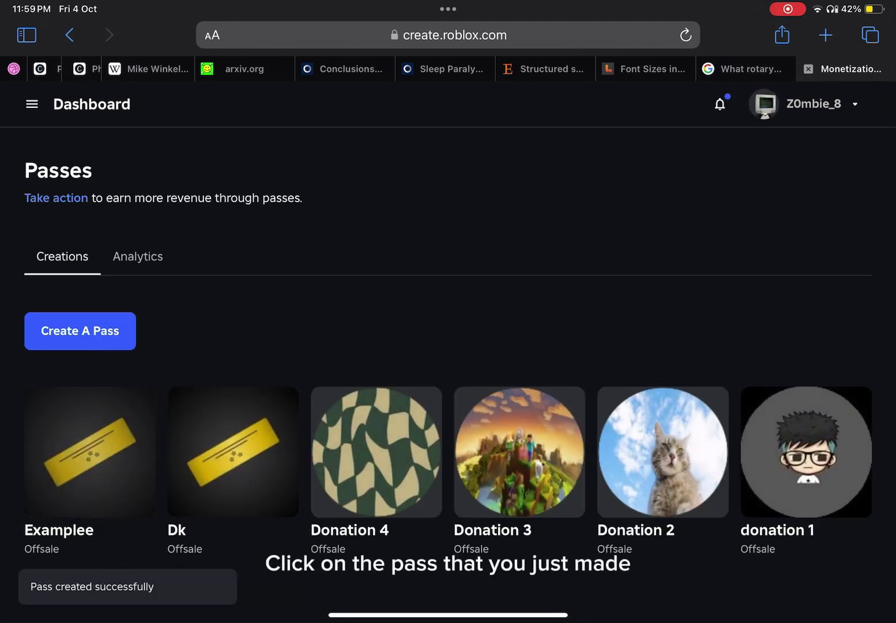
scroll(447, 350, down, 1)
Step: Set the Examplee pass's sale price to 4 Robux, then switch to the Roblox app
click(90, 413)
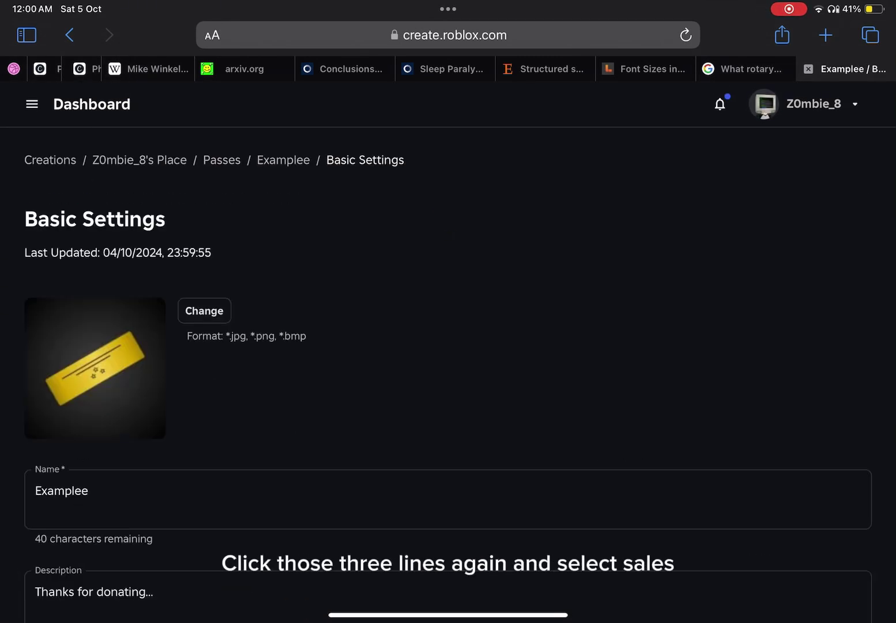
click(31, 104)
click(42, 311)
click(161, 364)
text(4)
click(867, 582)
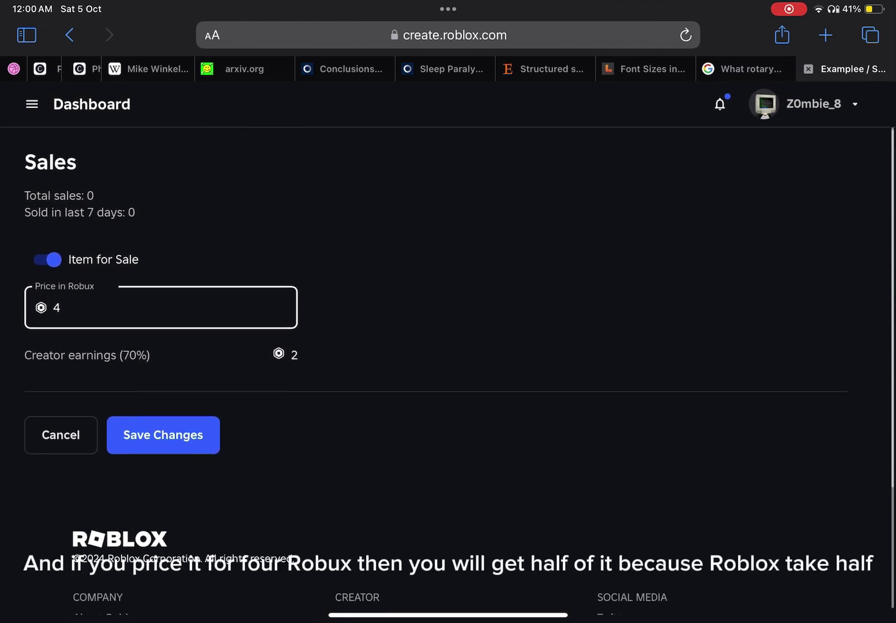
scroll(448, 364, up, 1)
drag(448, 614, 448, 350)
click(593, 565)
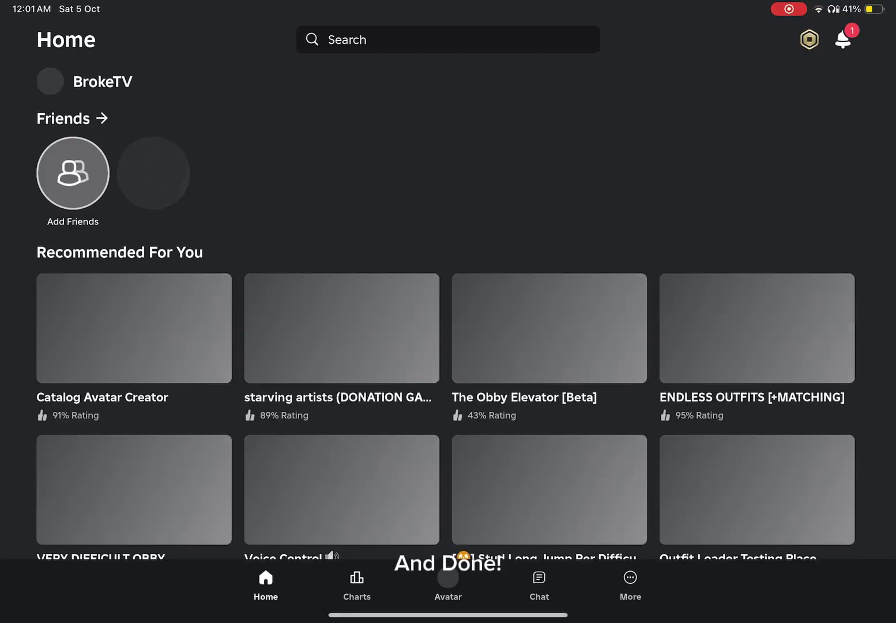
scroll(448, 350, down, 5)
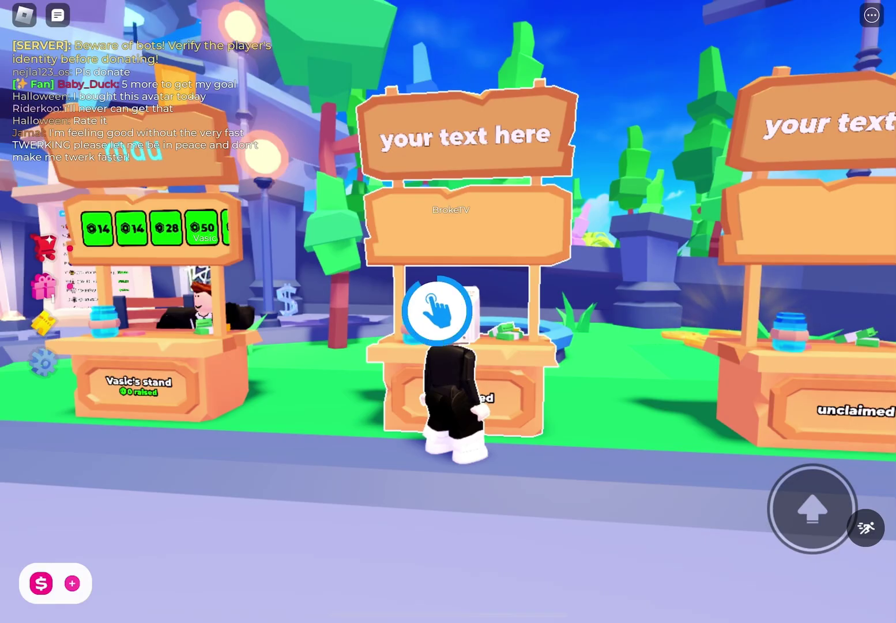
Step: Walk around the claimed PLS DONATE booth and open its edit panel
mouse_move(100, 555)
mouse_down()
mouse_move(94, 478)
mouse_move(76, 435)
mouse_up()
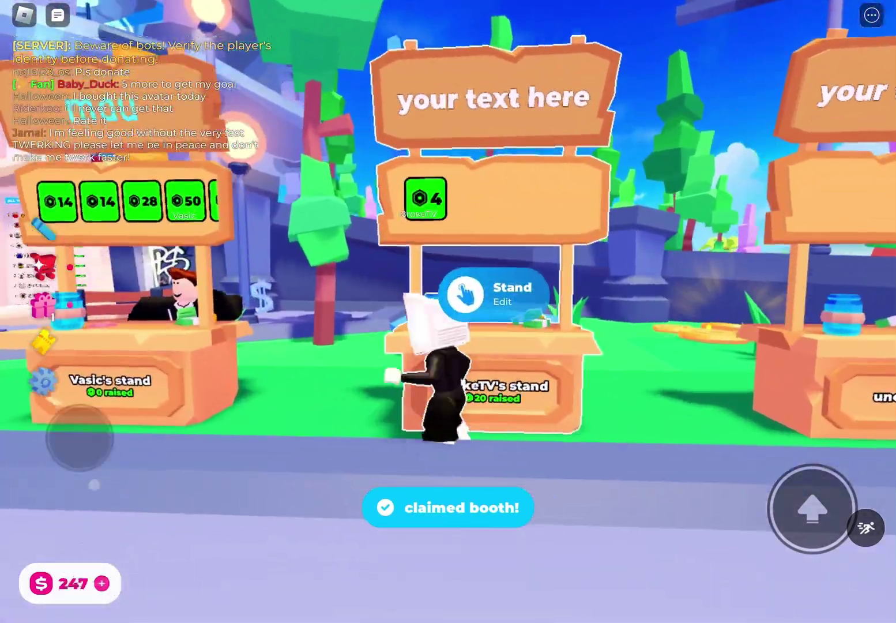
click(490, 289)
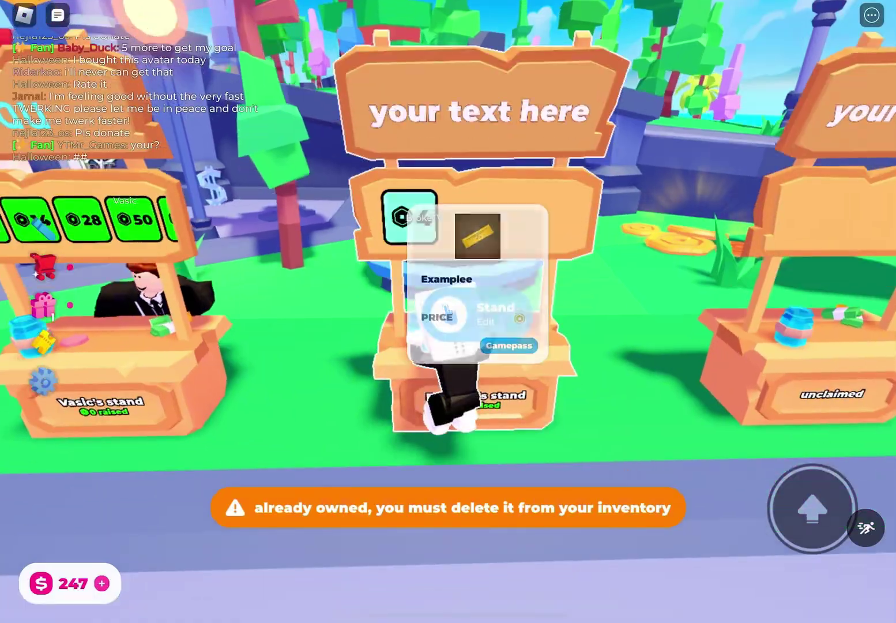
drag(110, 550, 110, 560)
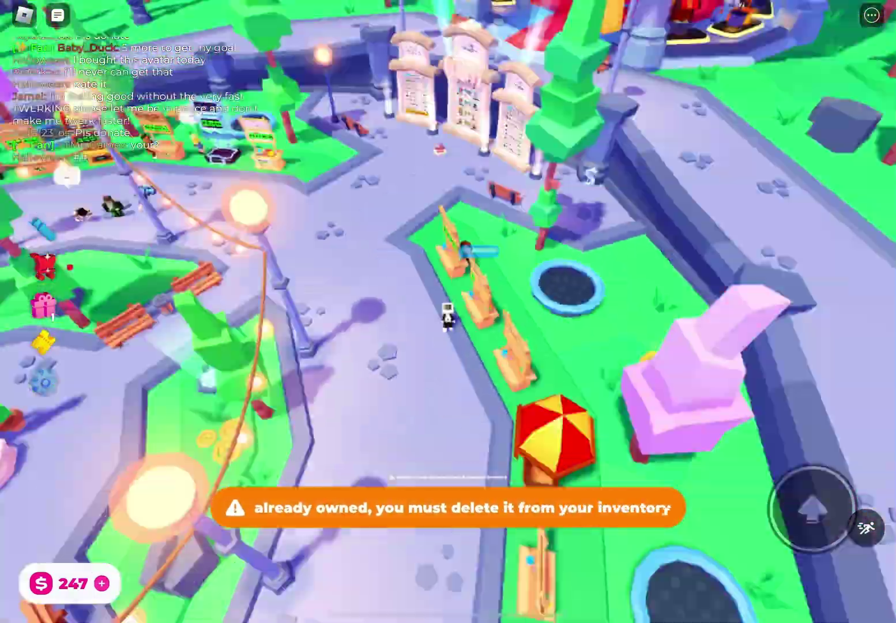
drag(84, 514, 105, 489)
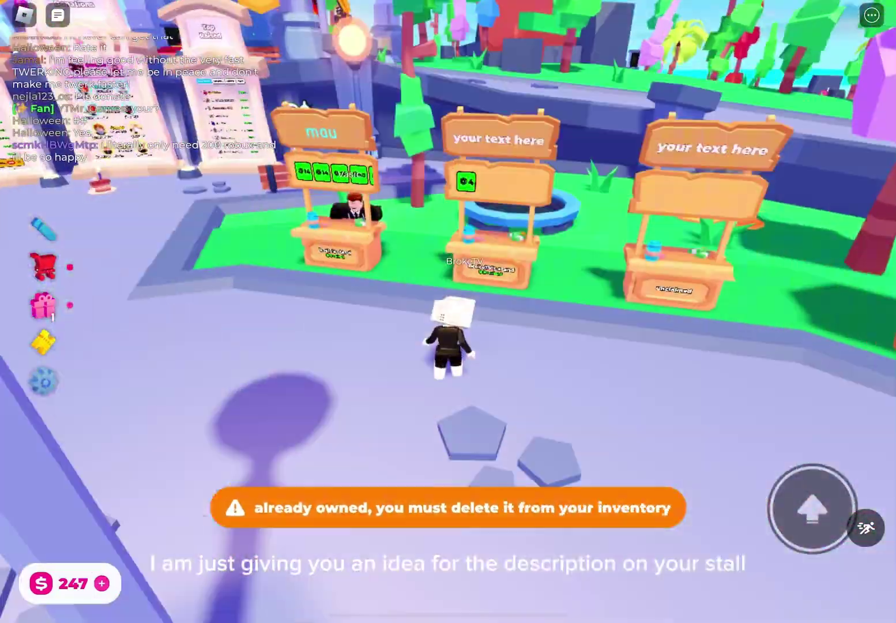
drag(91, 539, 91, 518)
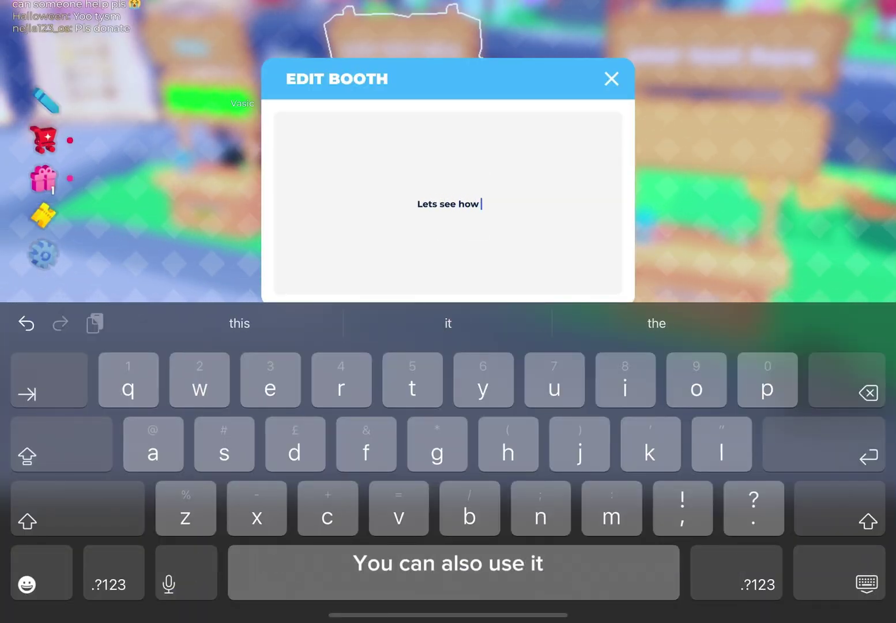
text(much)
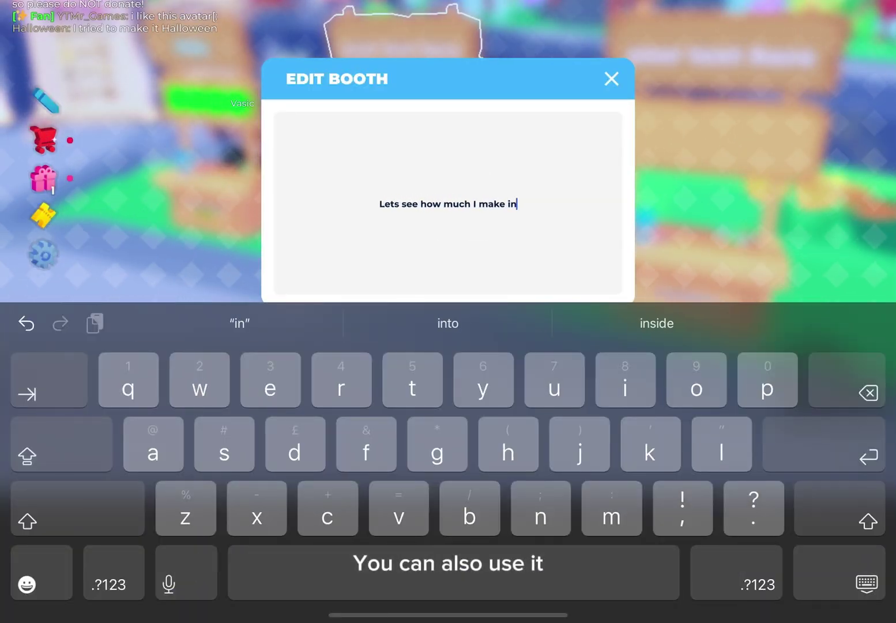